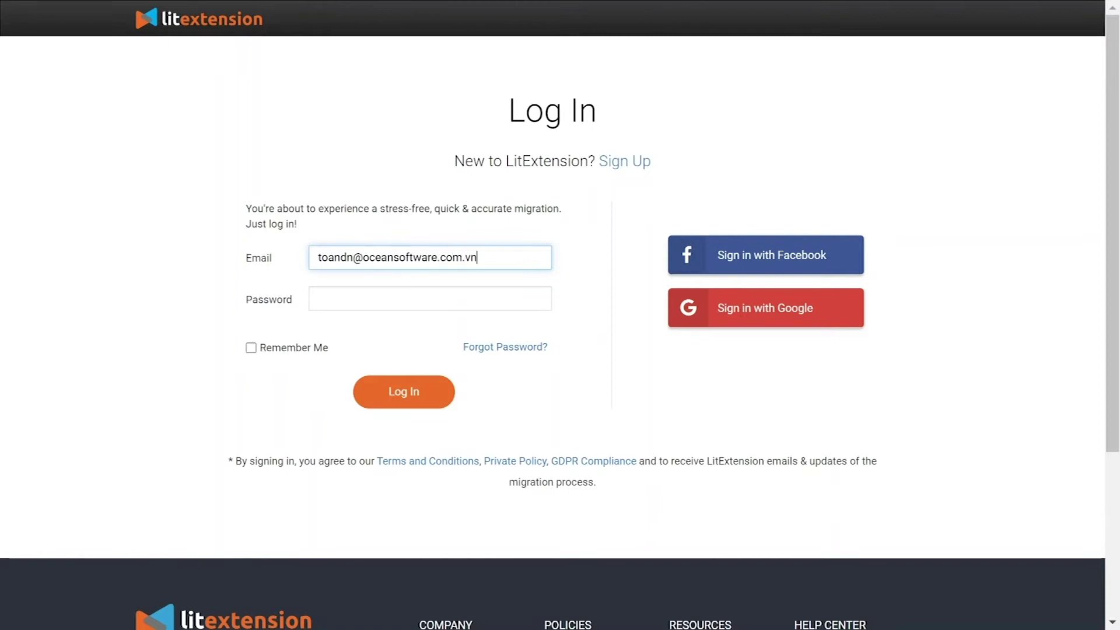
Start a new migration from the LitExtension dashboard to reach the Setup page
click(642, 88)
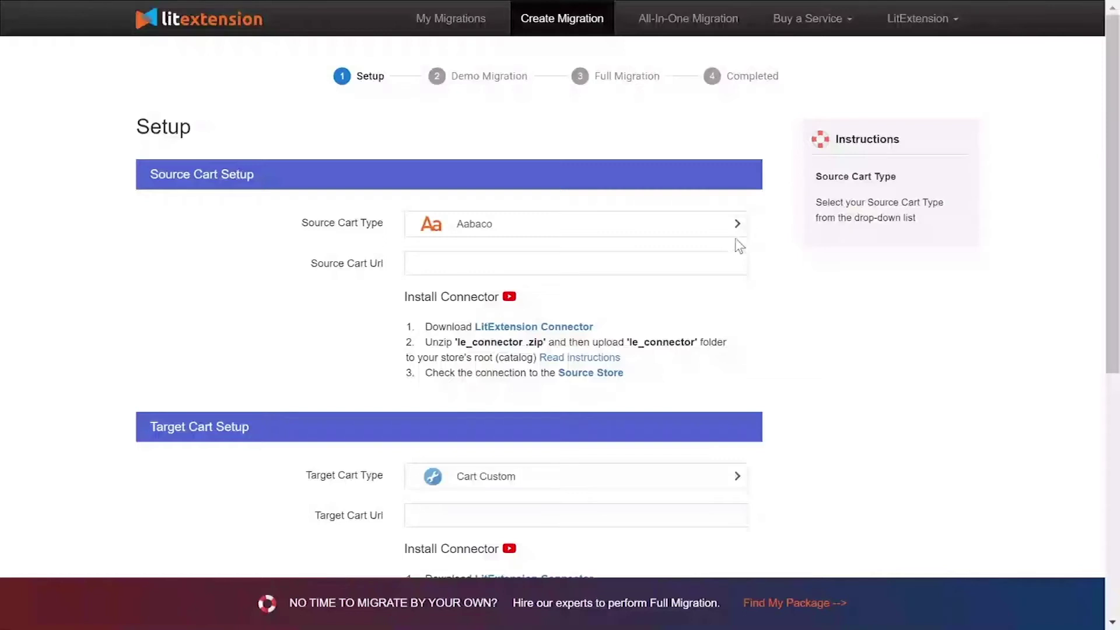
Set Shift4Shop as the source cart and paste in its store URL
click(660, 234)
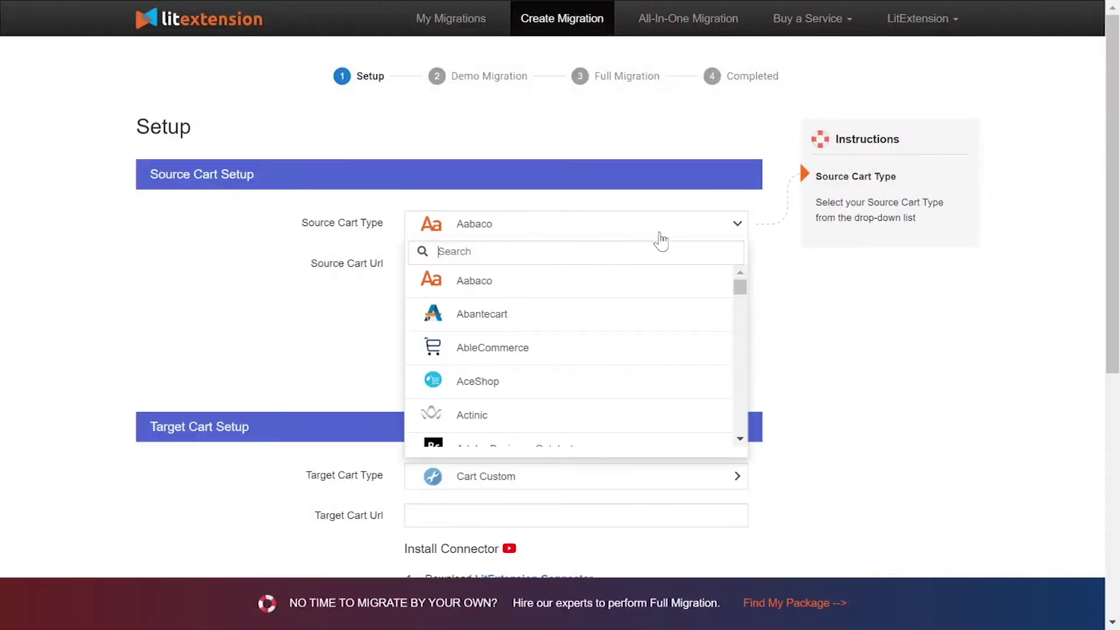
text(shif)
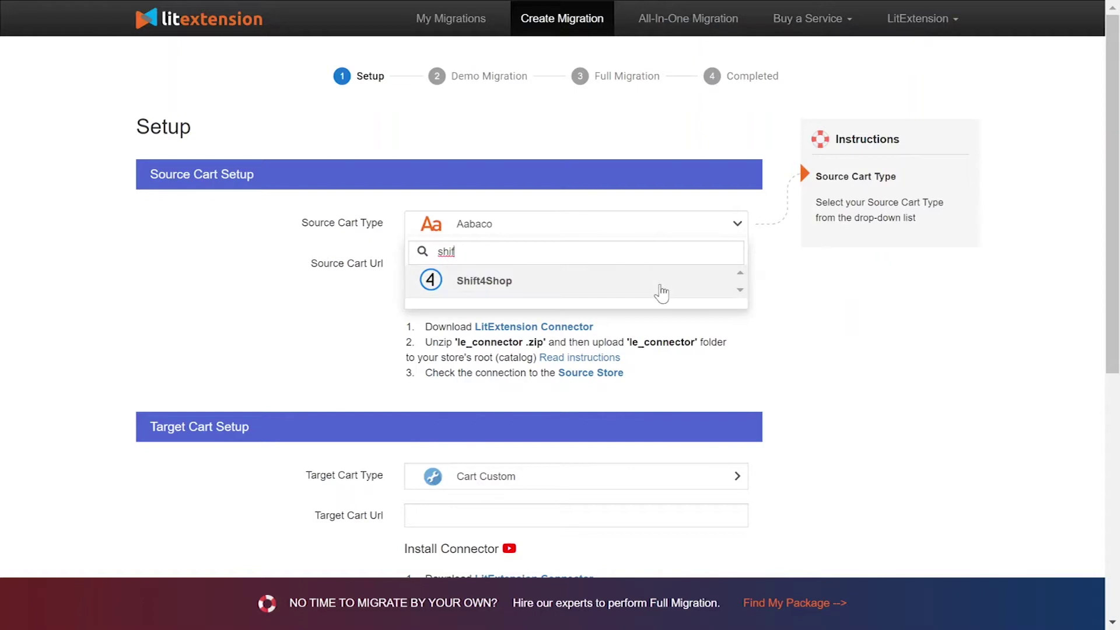
click(662, 288)
text(http://45.56.66.224/your_source_cart)
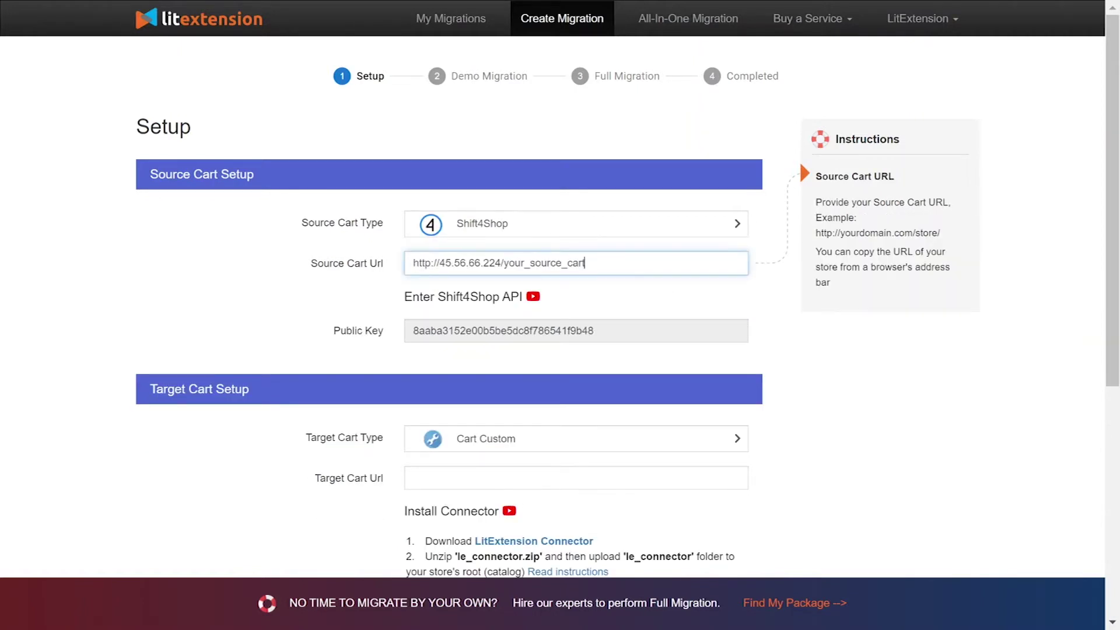
click(234, 264)
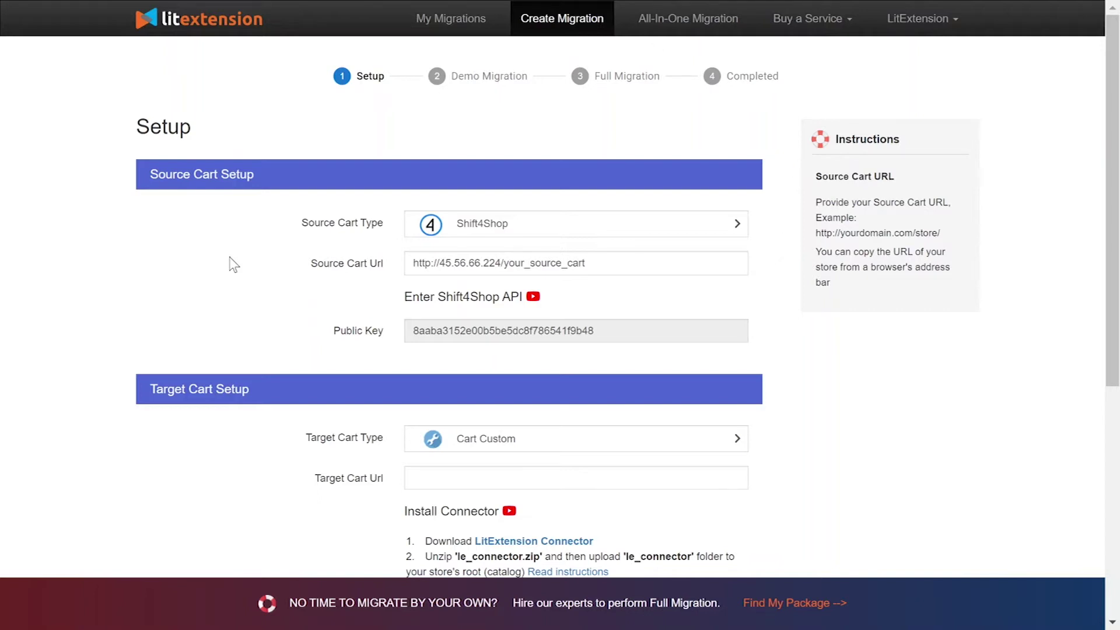
scroll(233, 264, down, 5)
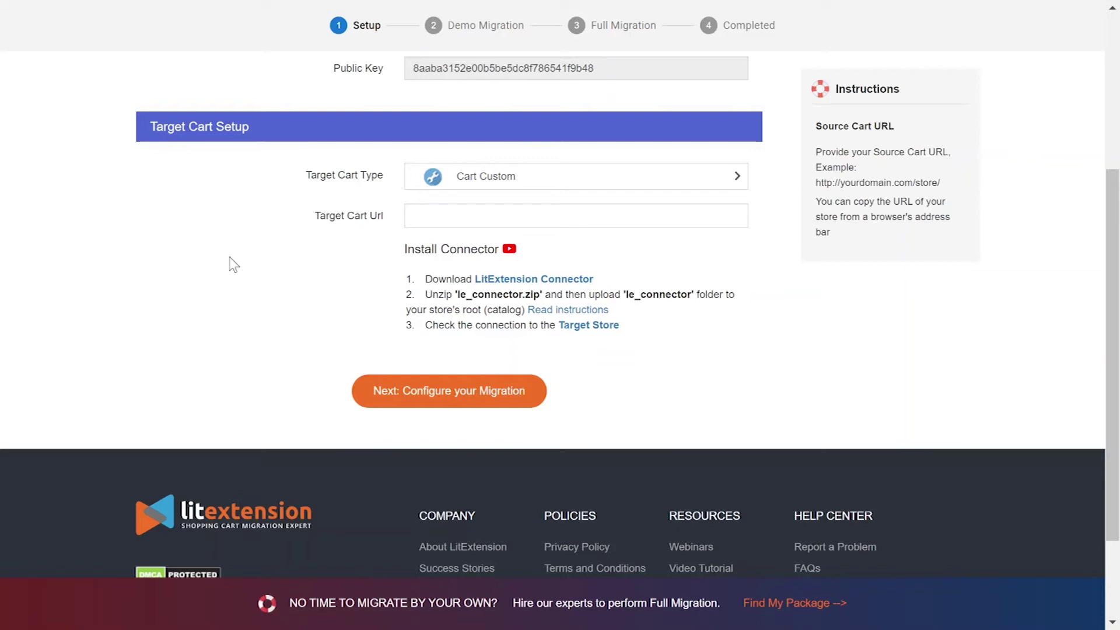
click(531, 178)
text(s)
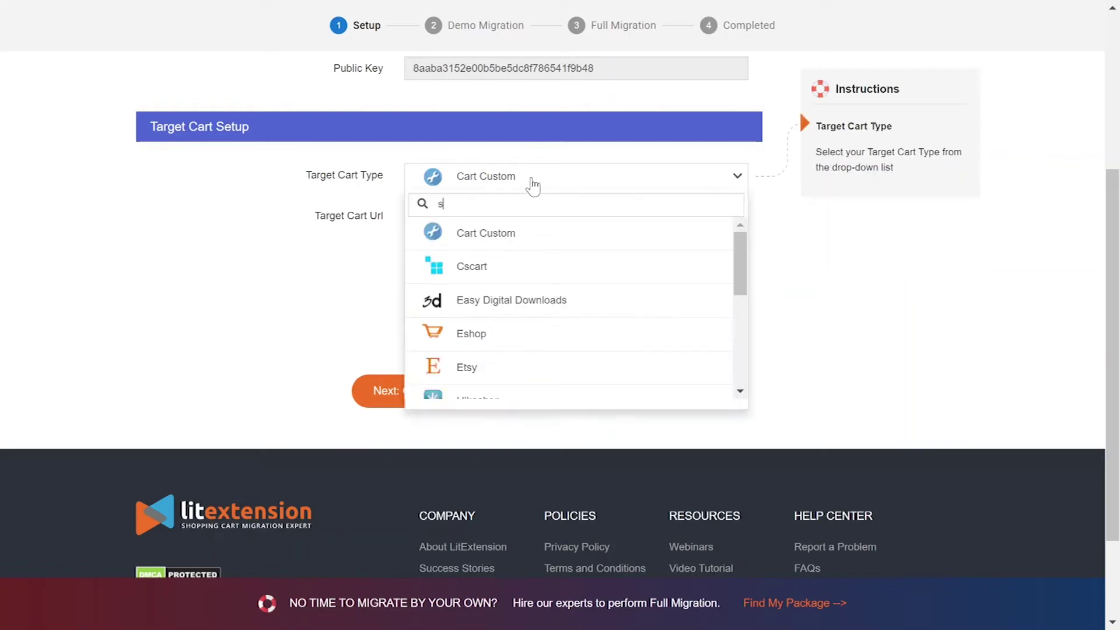
text(hopify)
click(517, 237)
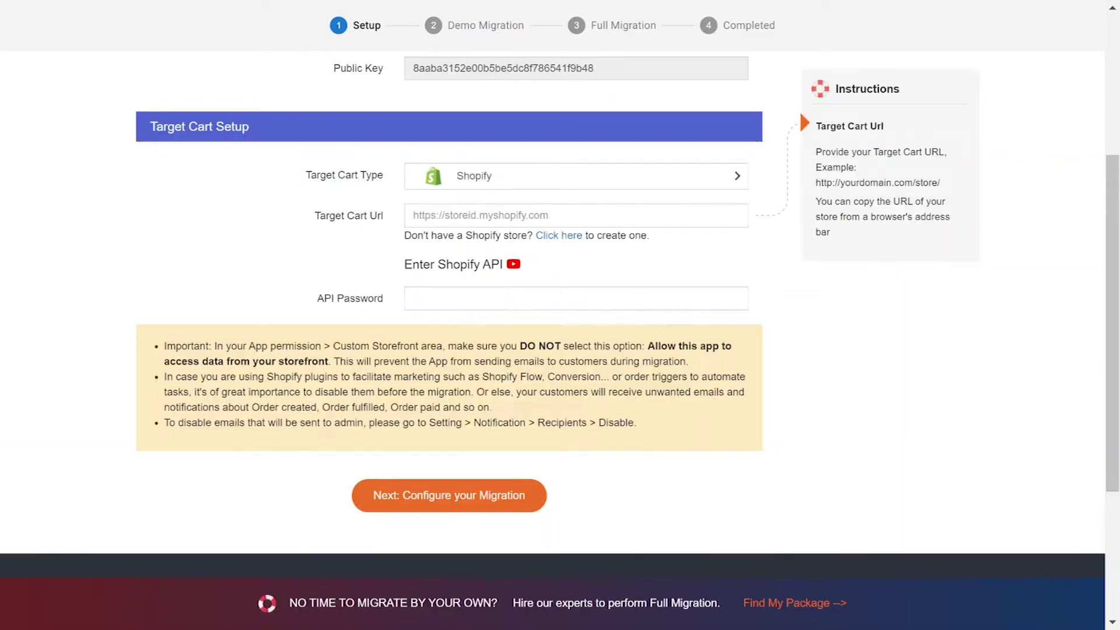
text(http://45.33.0.186/your_target_cart)
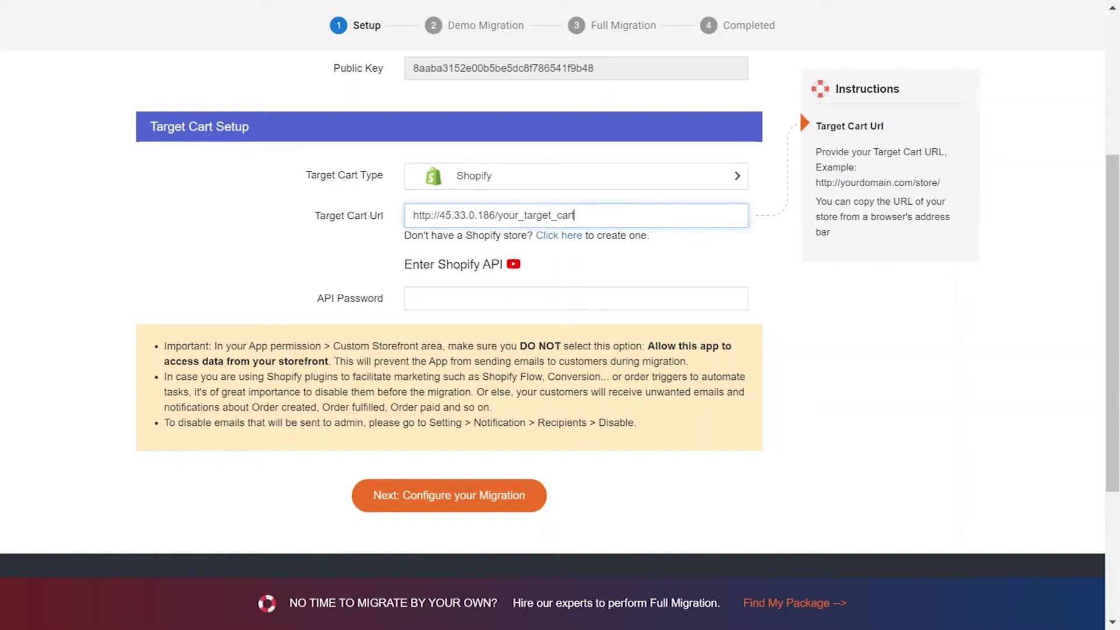
click(514, 264)
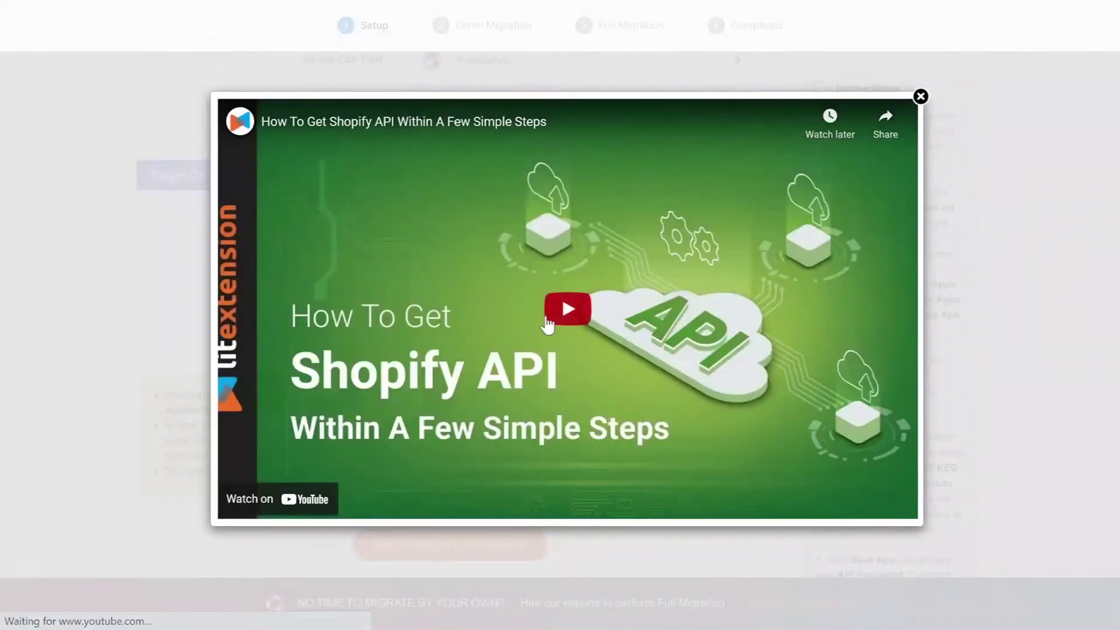
click(560, 310)
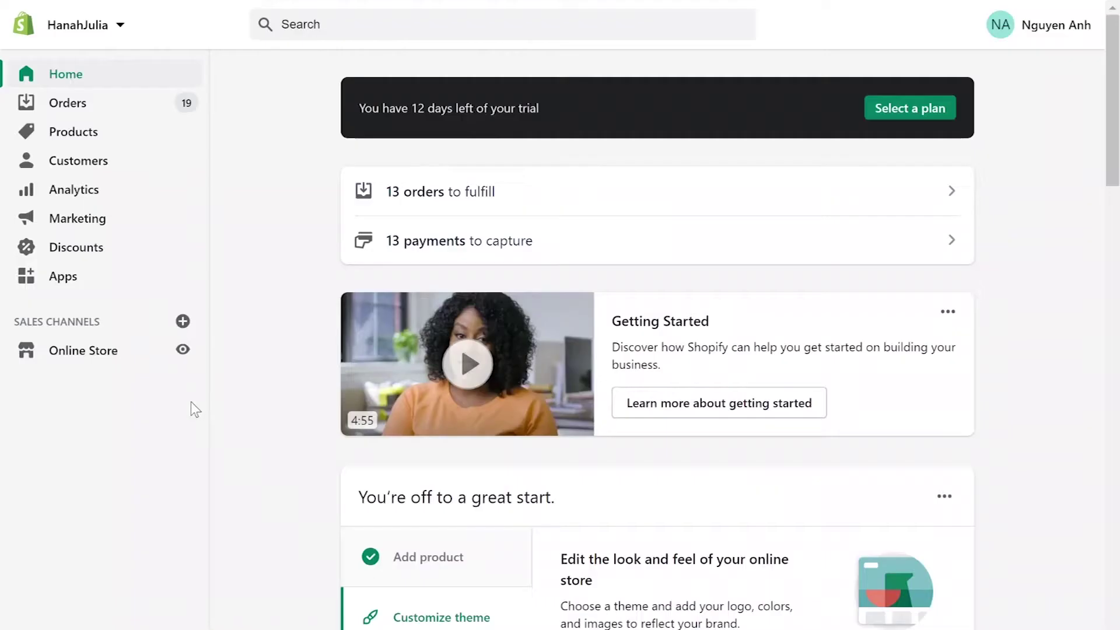
Begin a new Shopify private app, entering 'tes' as the developer email
scroll(642, 64, down, 3)
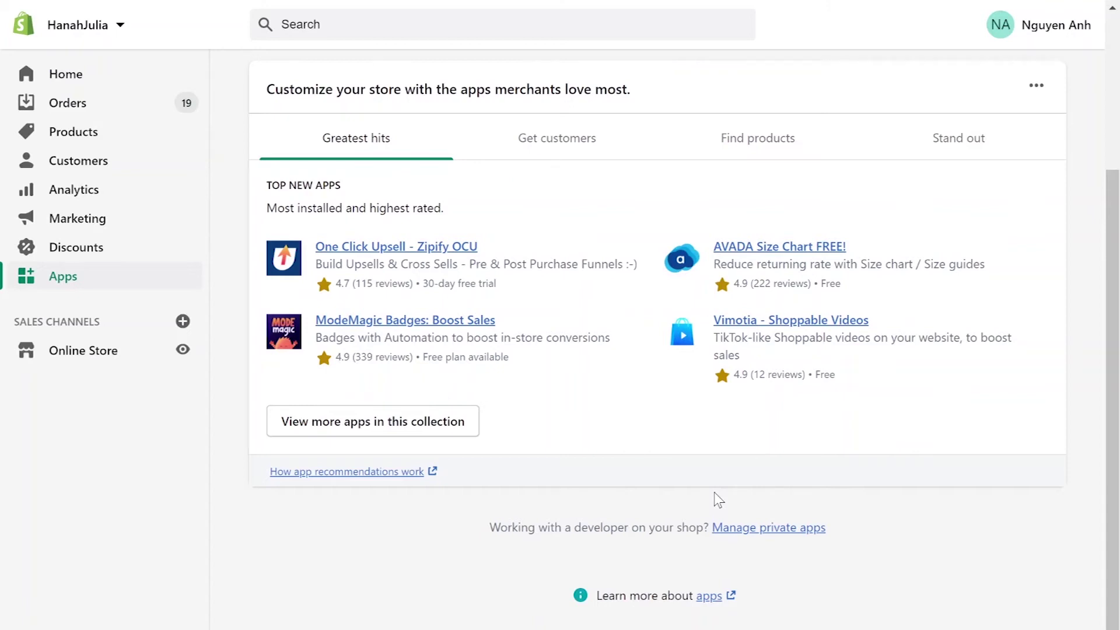
click(768, 521)
text(LitExtension)
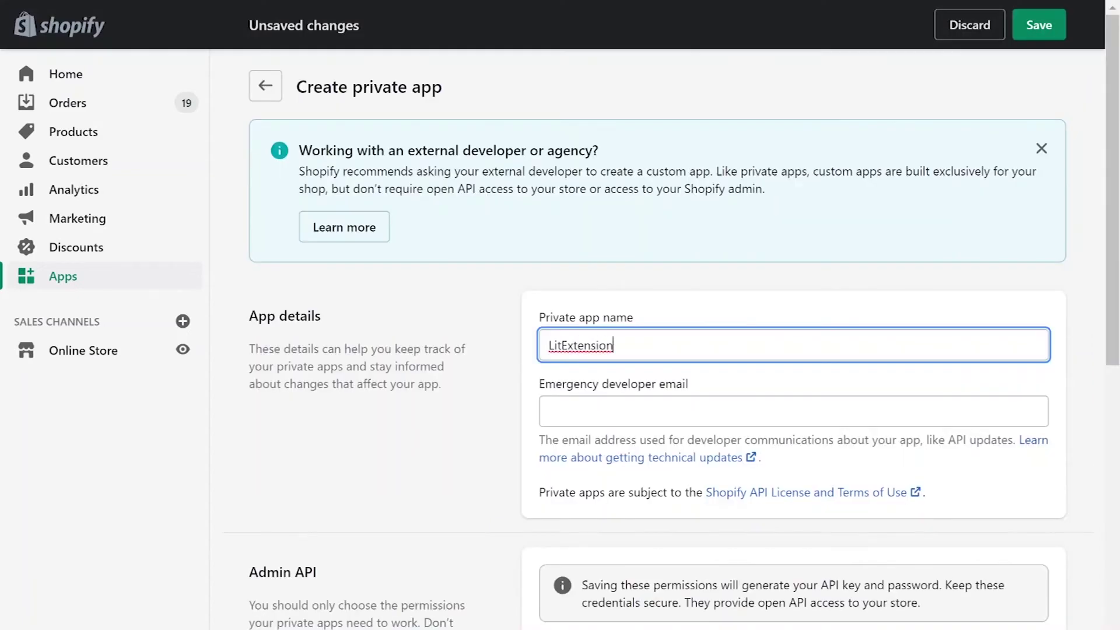
key(Tab)
text(tes)
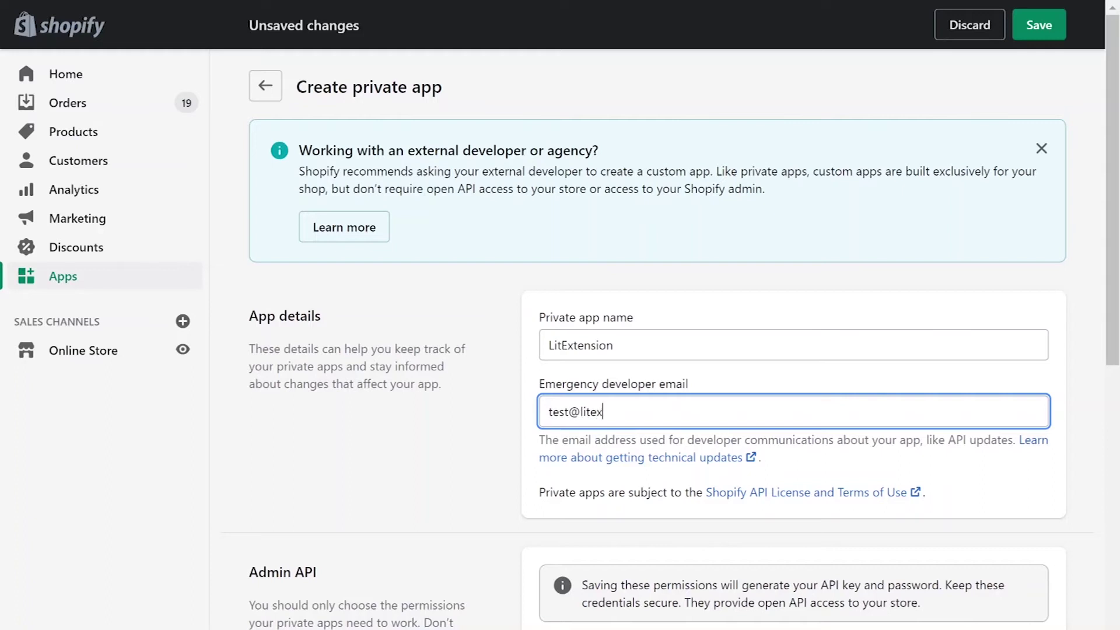
scroll(790, 350, down, 5)
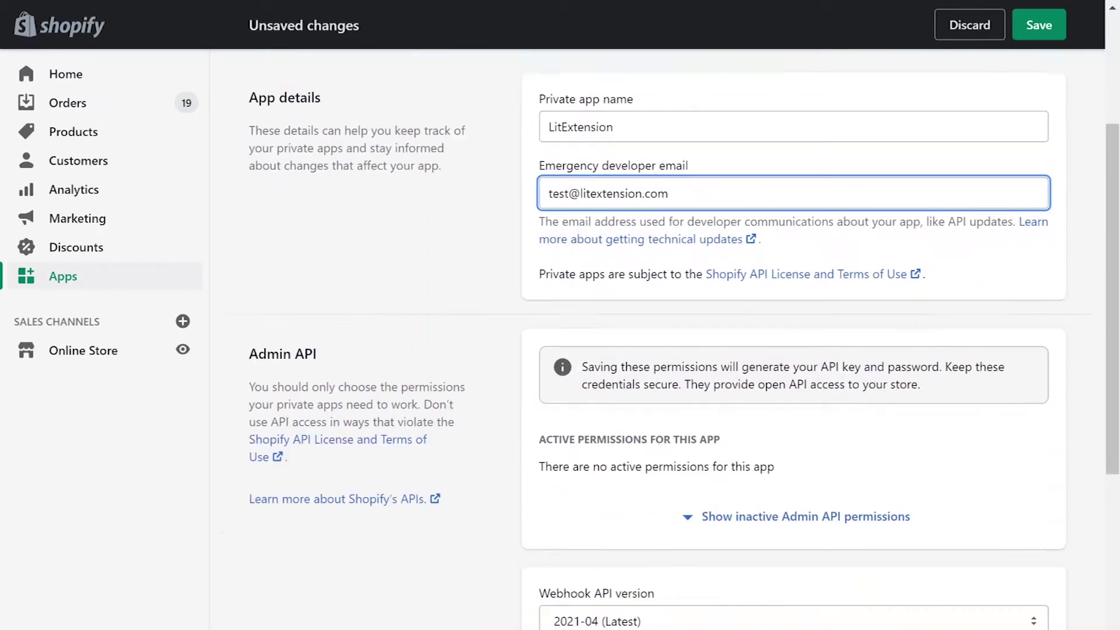
Grant Admin API permissions from Analytics through Marketing events, mostly Read and write
click(783, 471)
click(979, 497)
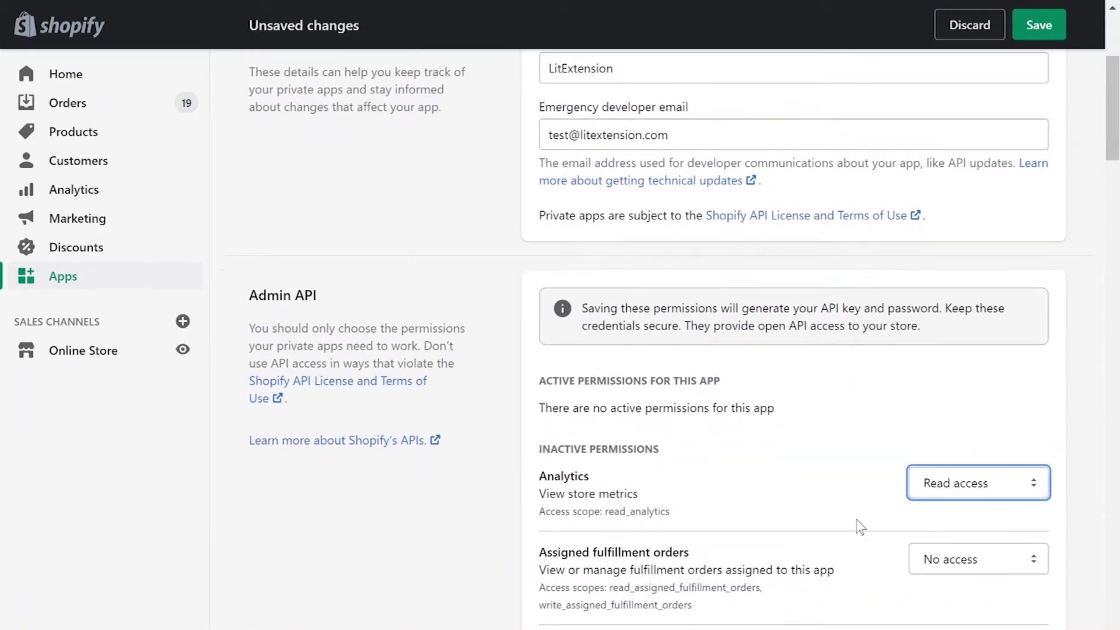
scroll(858, 525, down, 5)
click(979, 220)
click(945, 280)
click(978, 318)
click(979, 475)
scroll(843, 428, down, 3)
click(978, 118)
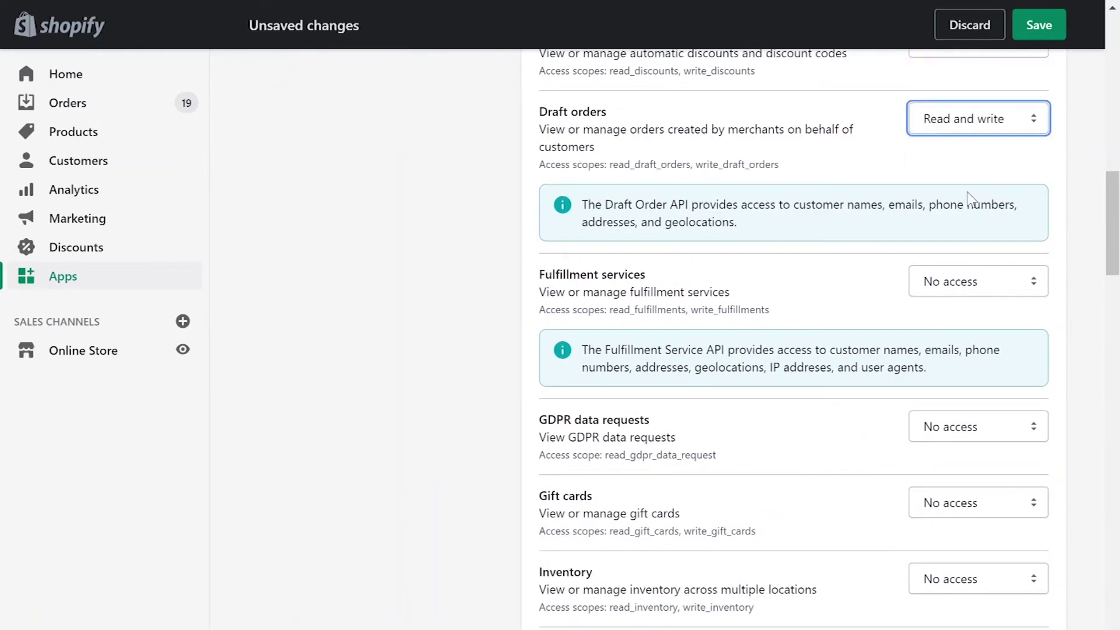
click(979, 280)
click(978, 425)
click(978, 500)
scroll(976, 200, down, 7)
click(979, 141)
click(979, 217)
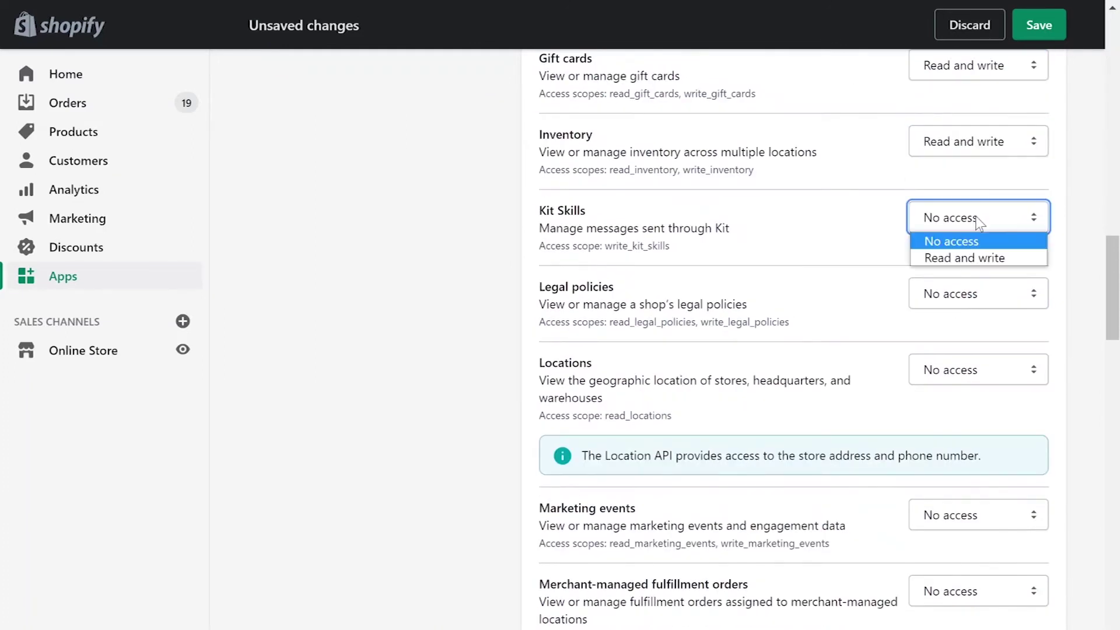
click(978, 293)
click(979, 370)
scroll(980, 354, down, 6)
Grant the remaining permissions, from merchant-managed fulfillment through Products and Shopify Payments, onward
click(979, 166)
drag(978, 241, 957, 297)
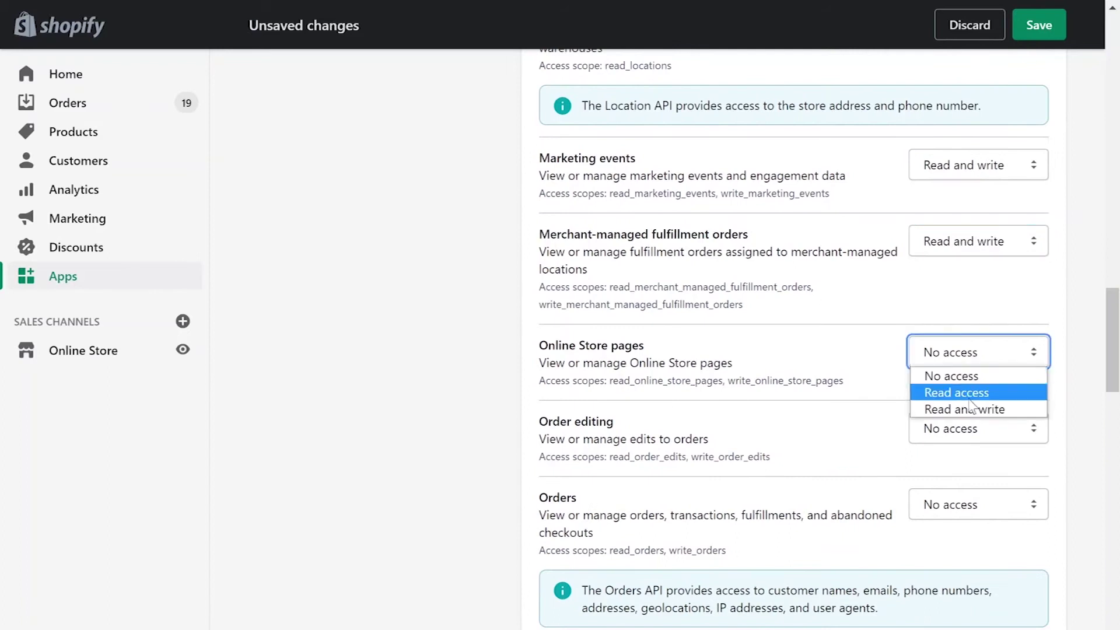
drag(979, 352, 930, 393)
mouse_move(978, 428)
mouse_down()
mouse_move(956, 482)
mouse_move(956, 563)
mouse_up()
scroll(970, 569, down, 9)
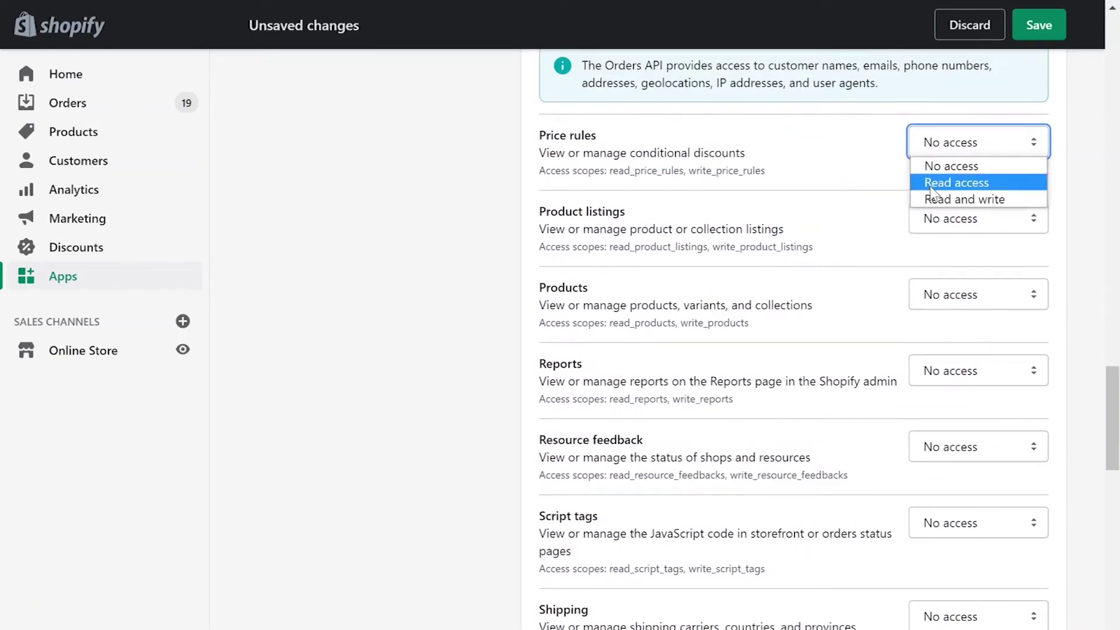
drag(978, 142, 957, 198)
mouse_move(978, 218)
mouse_down()
mouse_move(957, 275)
mouse_move(957, 425)
mouse_up()
drag(979, 447, 957, 578)
scroll(992, 540, down, 5)
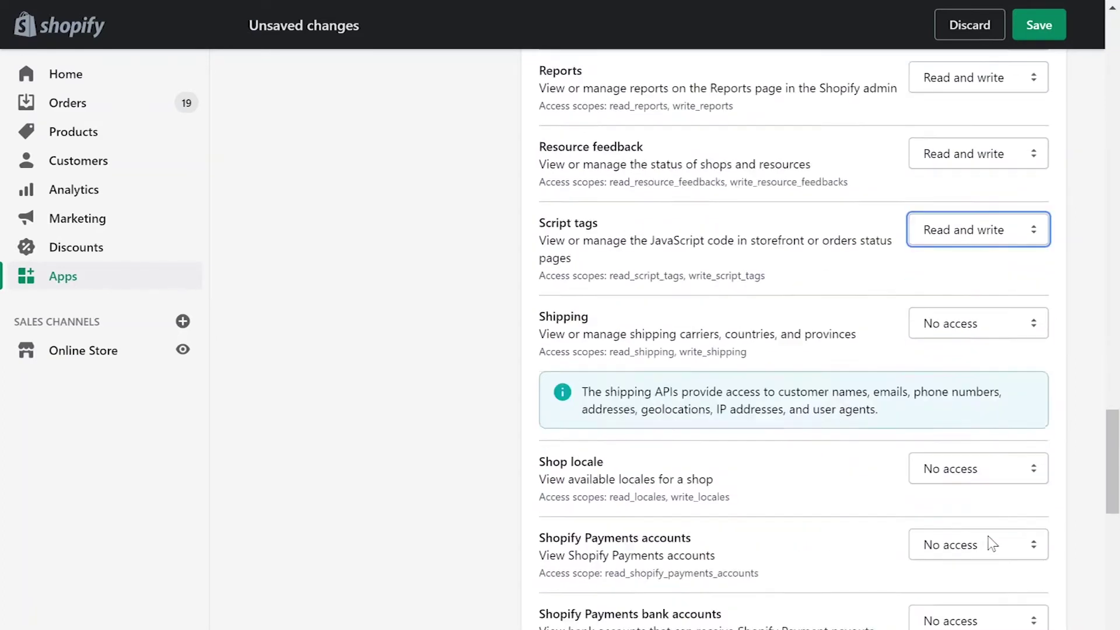
scroll(992, 541, down, 2)
drag(978, 178, 969, 234)
mouse_move(979, 400)
mouse_down()
mouse_move(956, 443)
mouse_move(957, 519)
mouse_up()
drag(987, 562, 957, 592)
scroll(957, 593, down, 9)
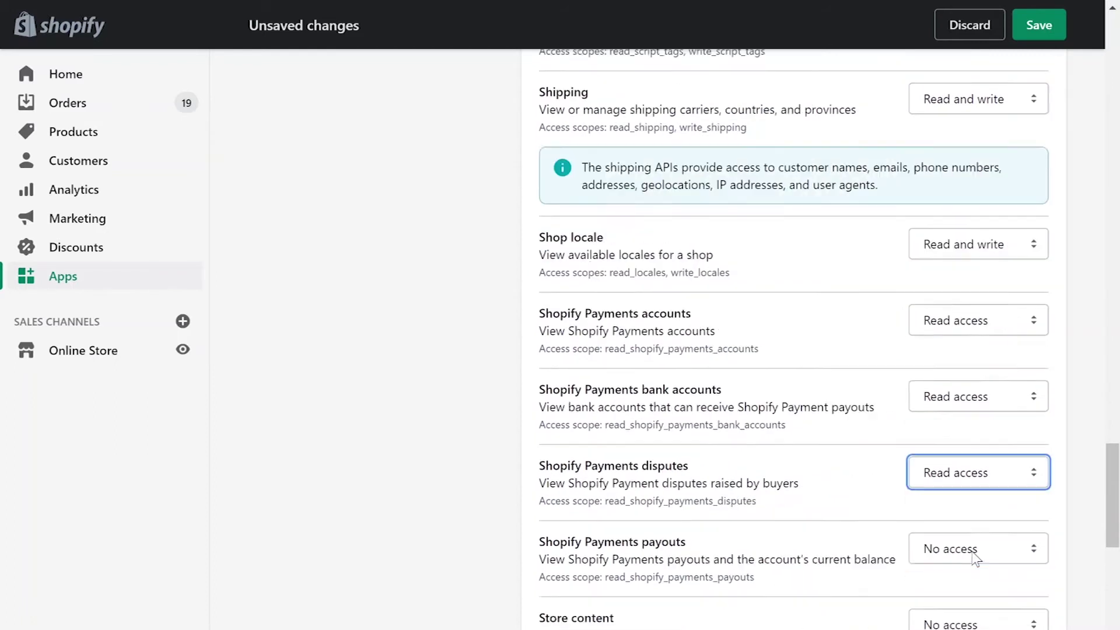
drag(978, 103, 957, 143)
drag(978, 180, 962, 238)
drag(978, 325, 968, 457)
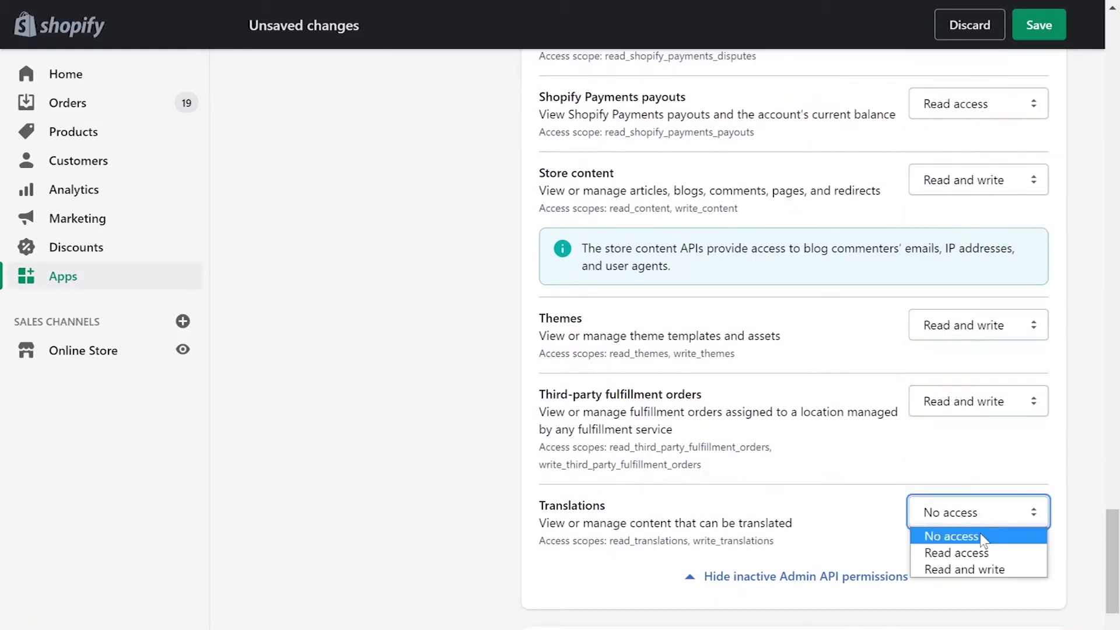
drag(980, 512, 980, 568)
scroll(525, 498, down, 3)
scroll(525, 499, down, 1)
scroll(526, 499, down, 3)
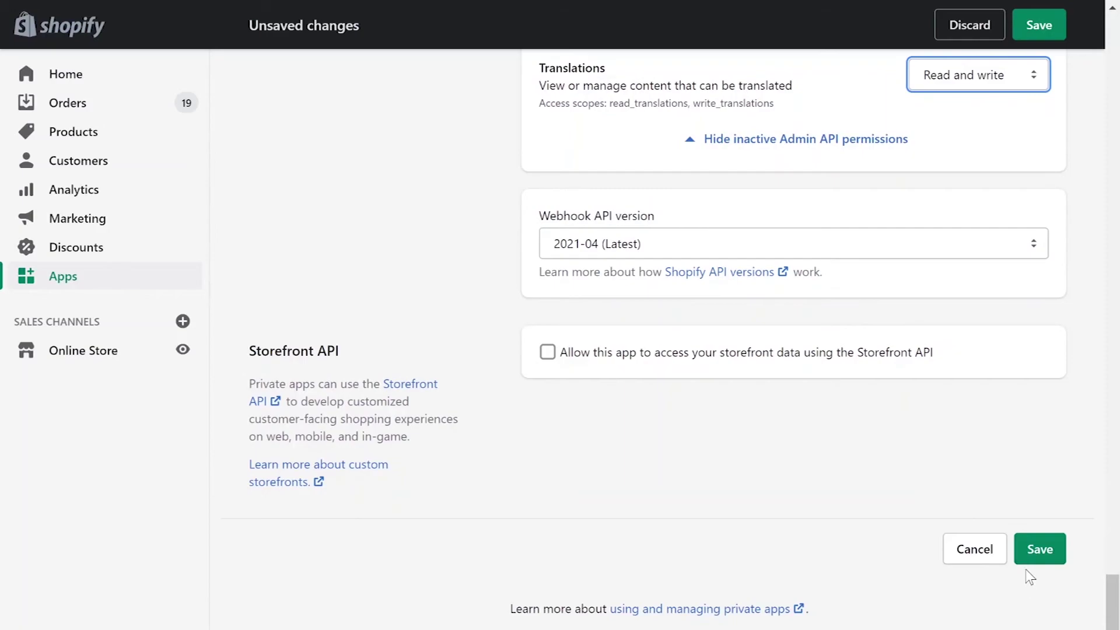
Save and create the private app, then reveal and copy its API password
click(1028, 548)
click(788, 480)
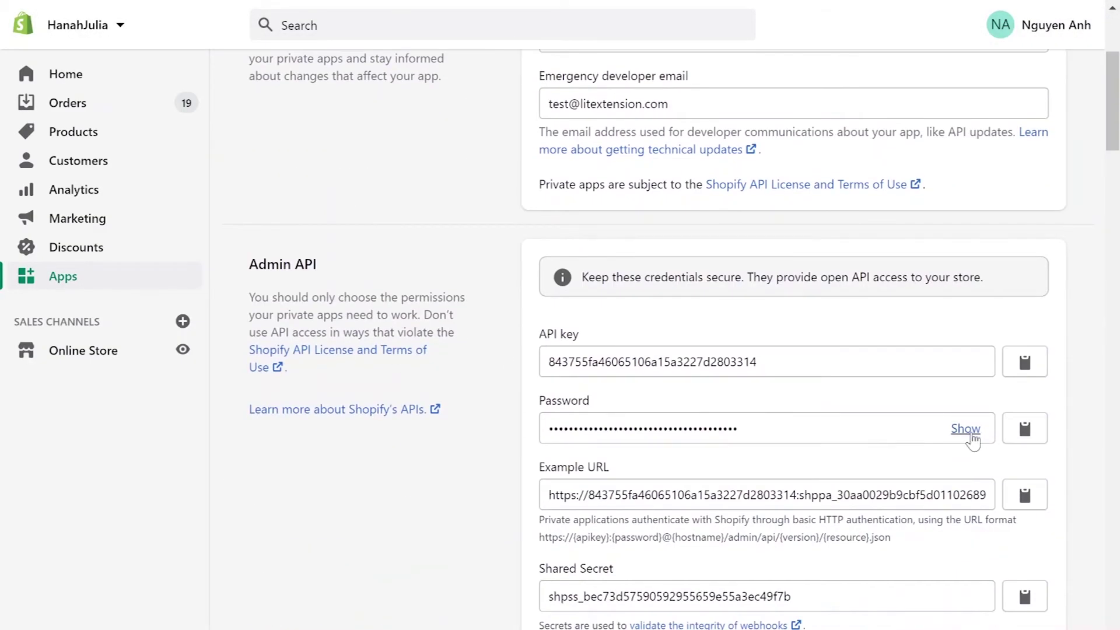
click(966, 430)
click(1025, 429)
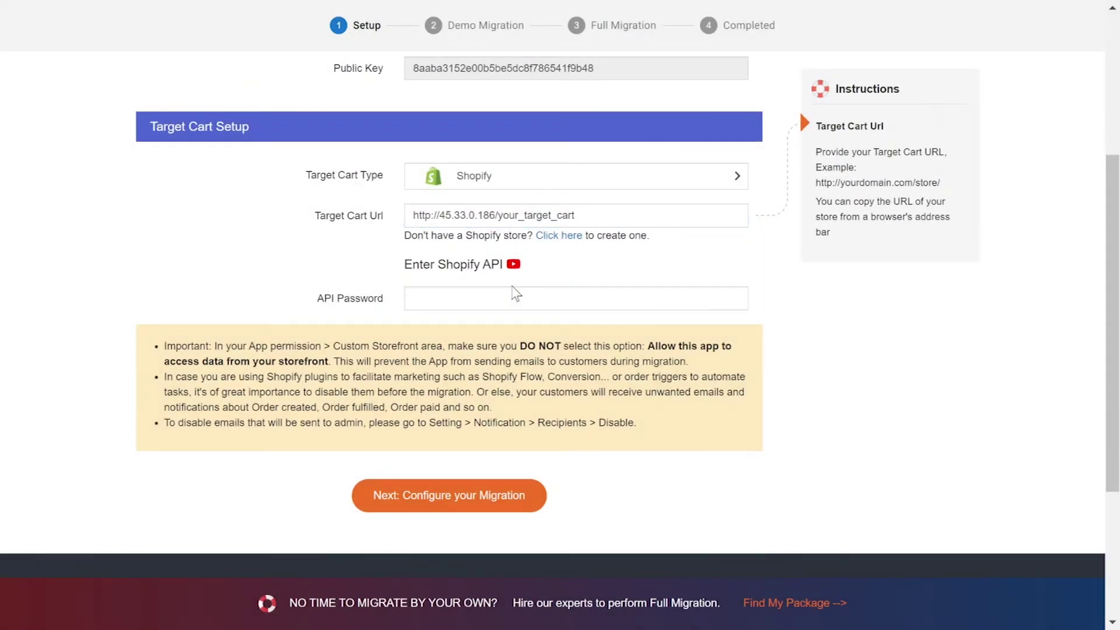
Paste the copied Shopify API password into the target cart and continue to configuration
key(ctrl+v)
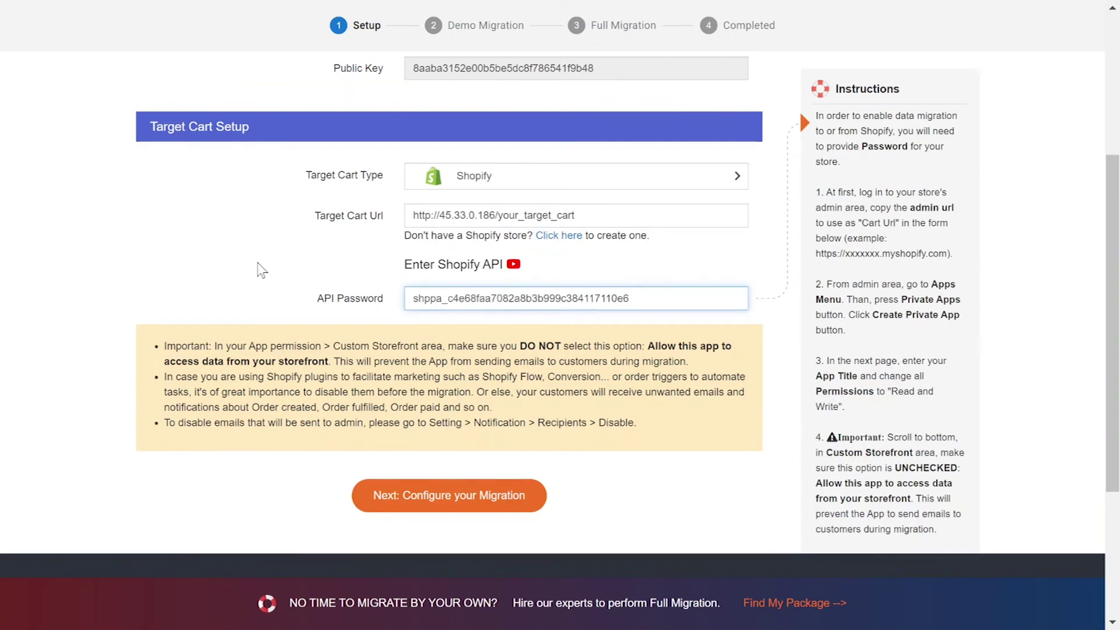
click(261, 270)
scroll(261, 270, down, 2)
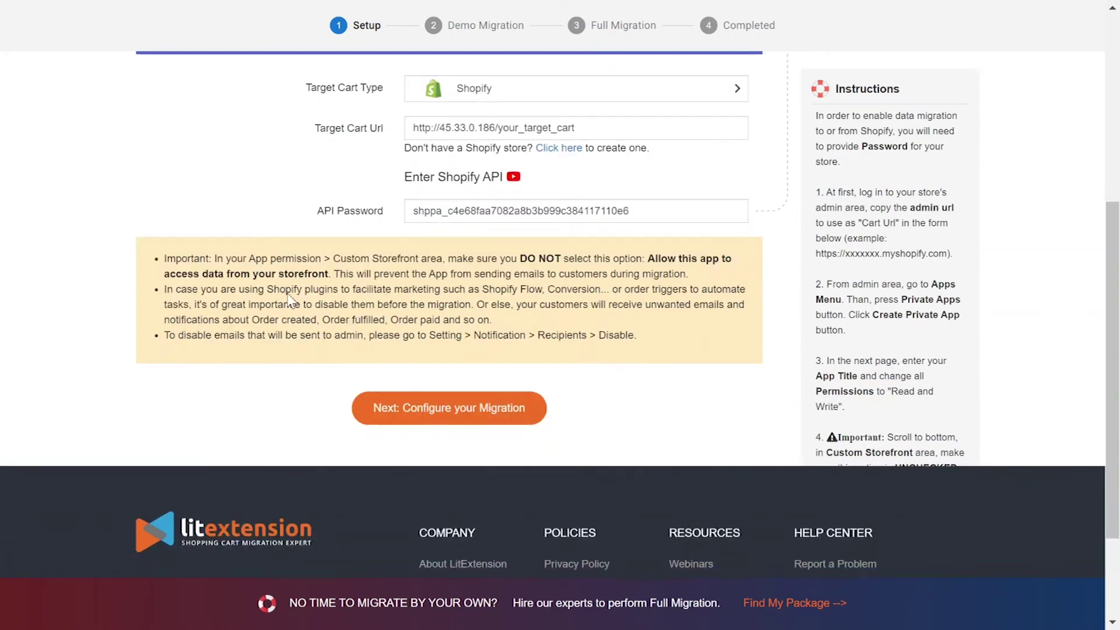
click(441, 428)
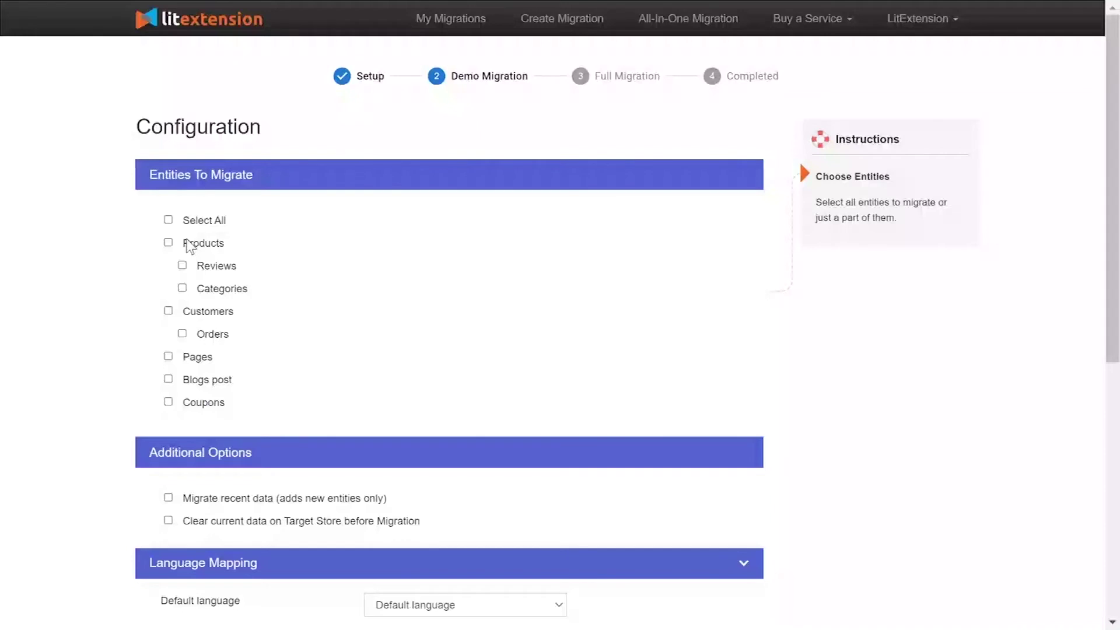
Tick Products, Customers, Pages, Blogs post and Coupons for migration
click(188, 244)
click(193, 313)
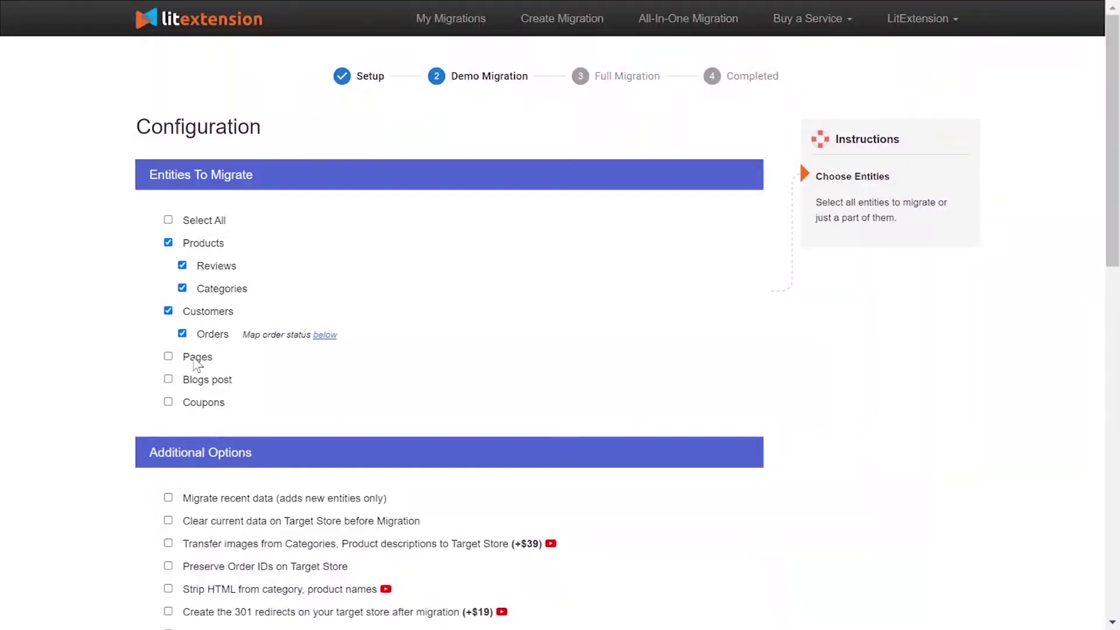
click(194, 358)
click(195, 380)
click(195, 404)
View and close the 301 redirects and Strip HTML help videos
scroll(141, 247, down, 5)
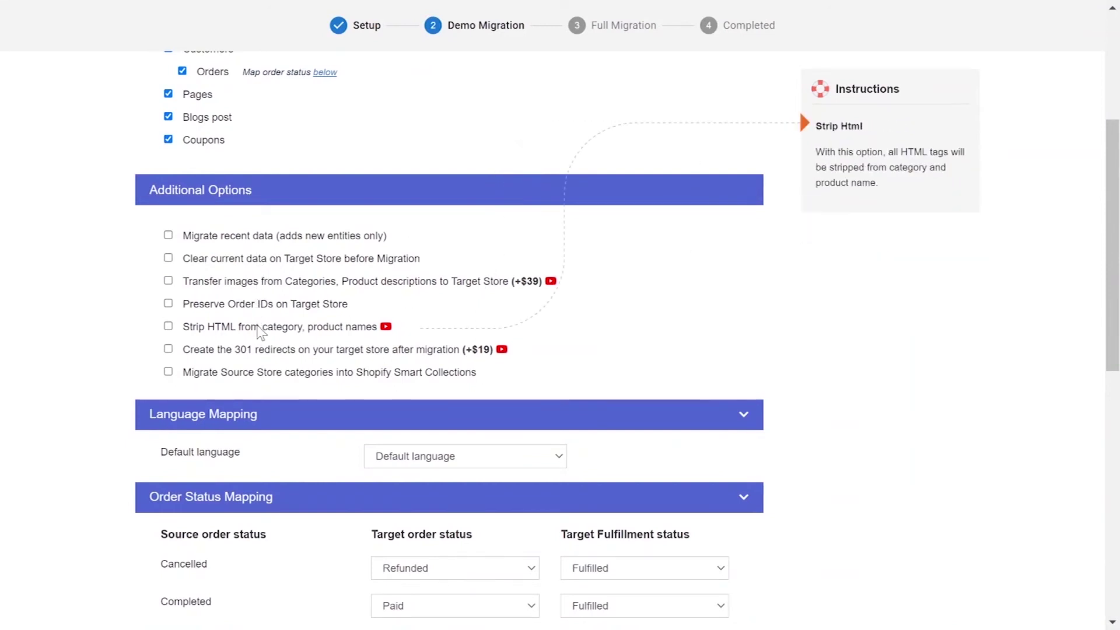
mouse_move(337, 612)
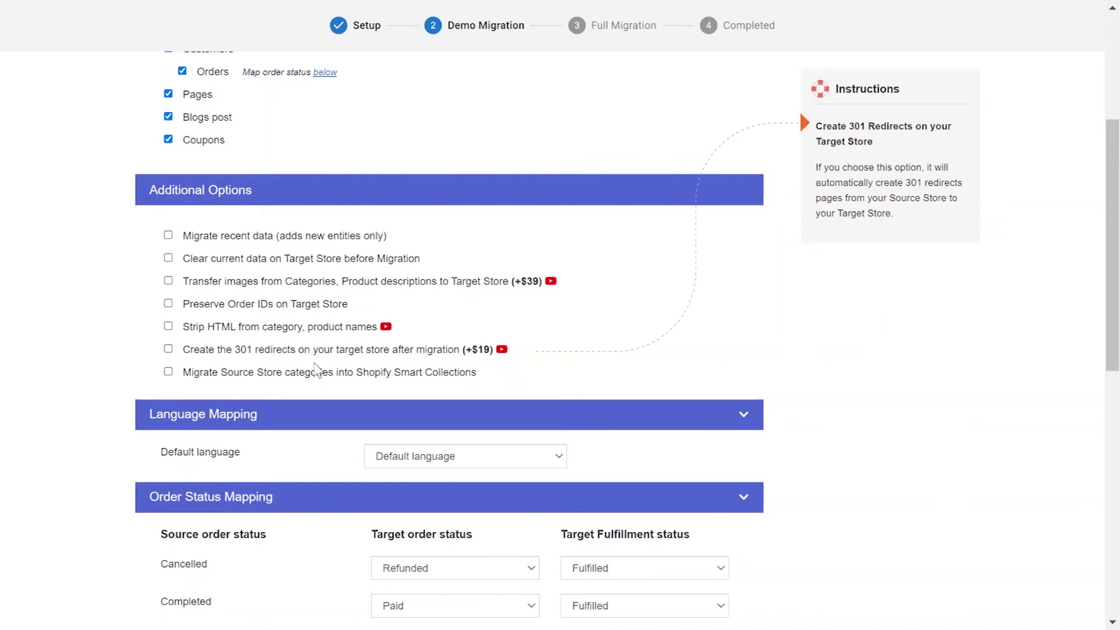
click(501, 349)
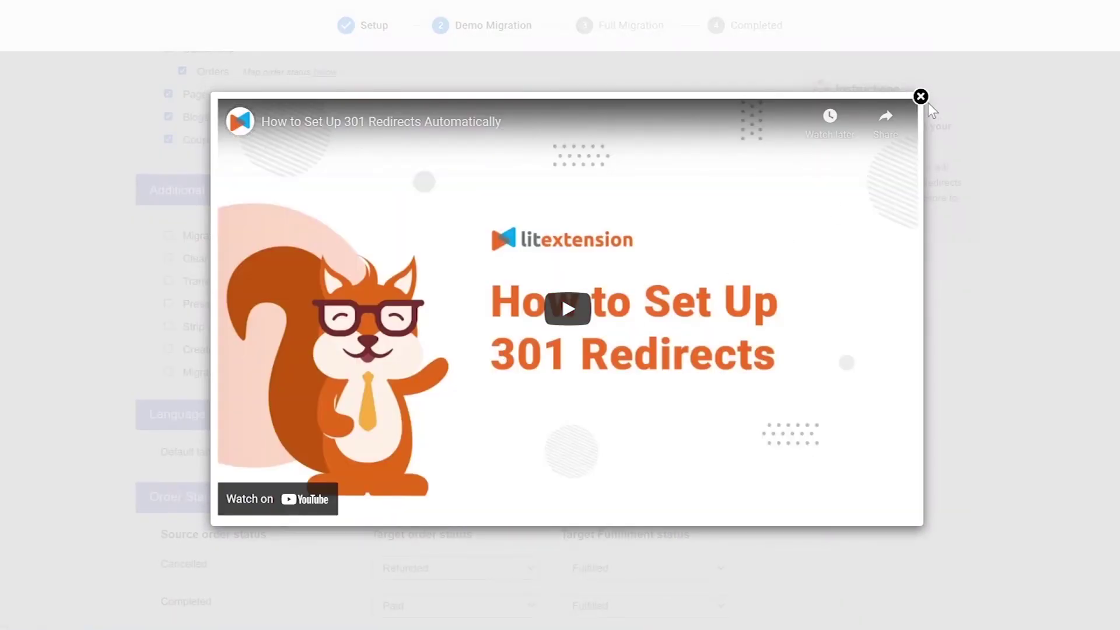
click(920, 97)
click(388, 329)
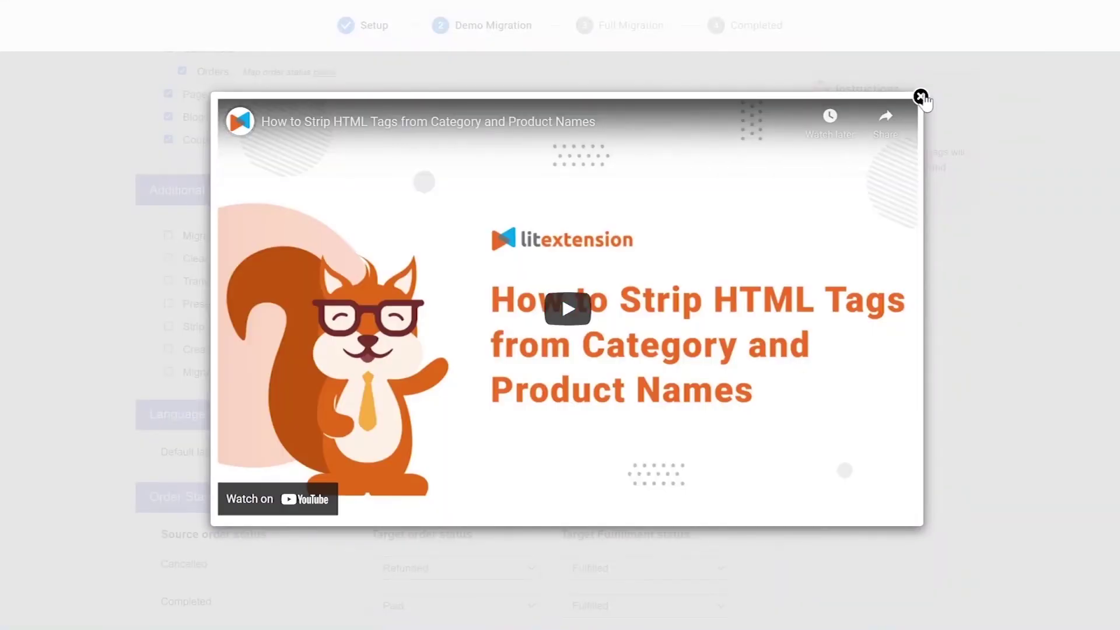
click(920, 97)
click(455, 305)
Map Cancelled orders to Unfulfilled and On hold to Pending, keeping Completed and Pending
click(627, 305)
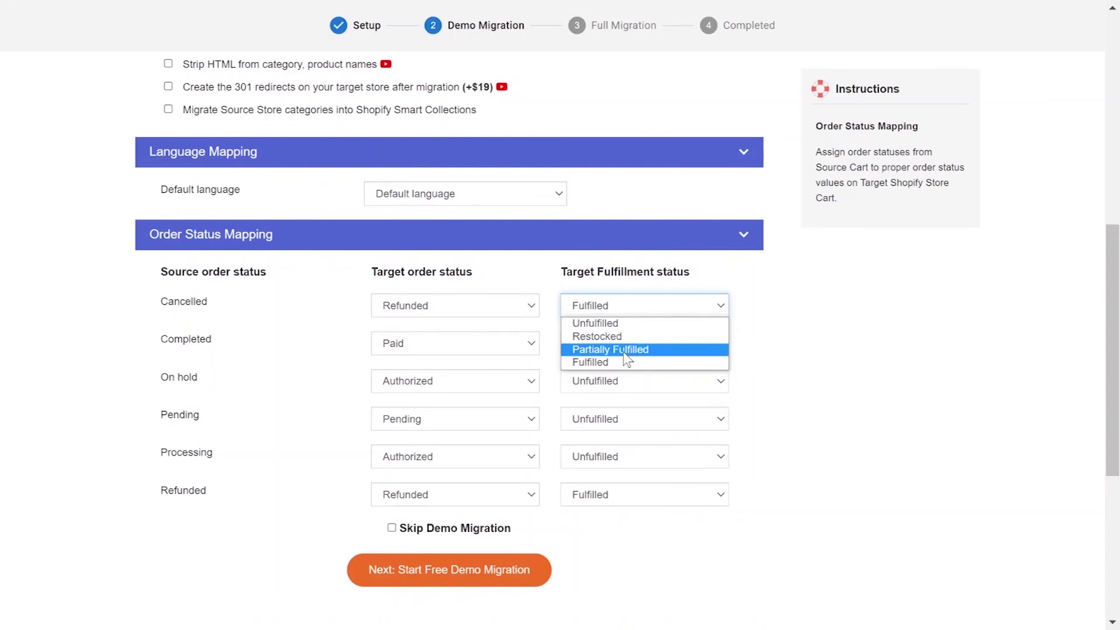
click(593, 317)
click(508, 344)
click(625, 350)
click(489, 392)
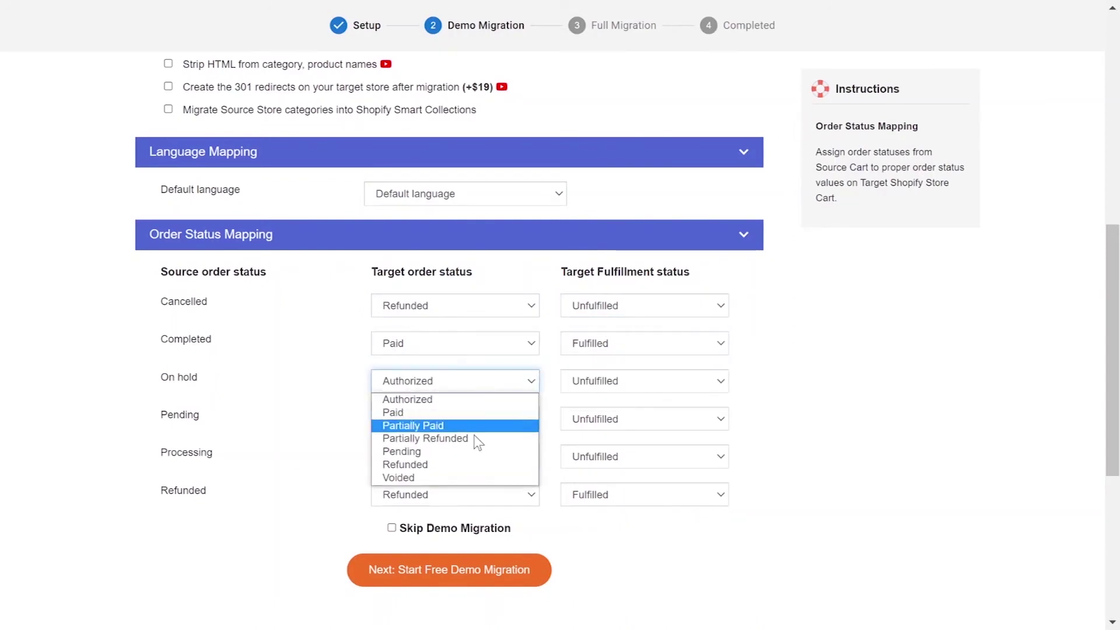
click(455, 453)
click(642, 382)
click(490, 420)
click(467, 490)
Map Processing orders to Partially Fulfilled and tick Skip Demo Migration
click(642, 419)
click(512, 456)
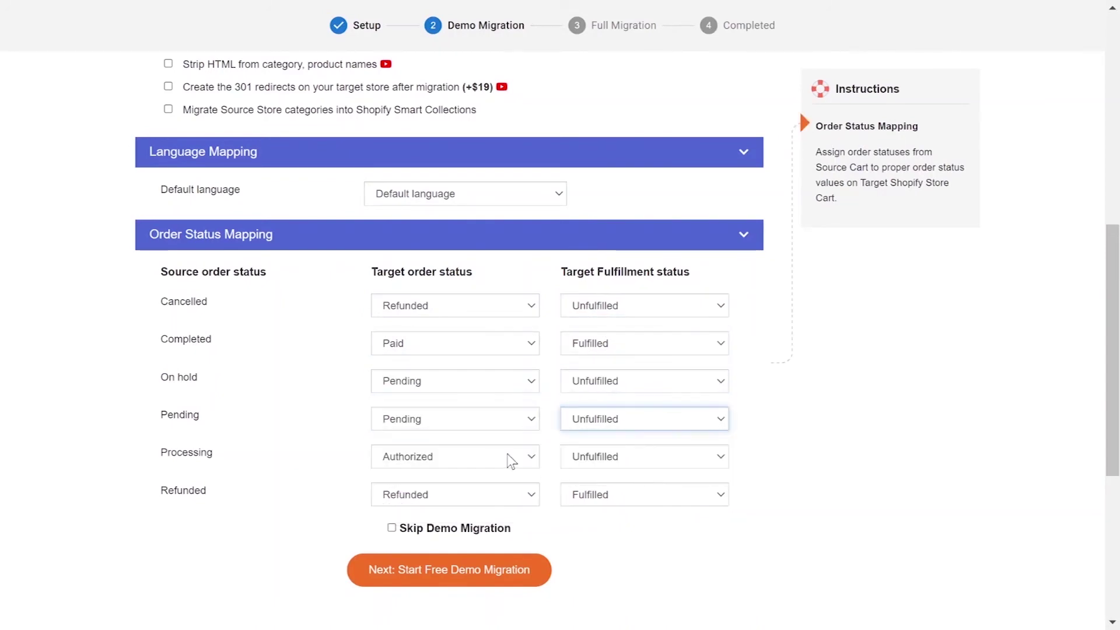
click(512, 475)
click(640, 456)
click(610, 500)
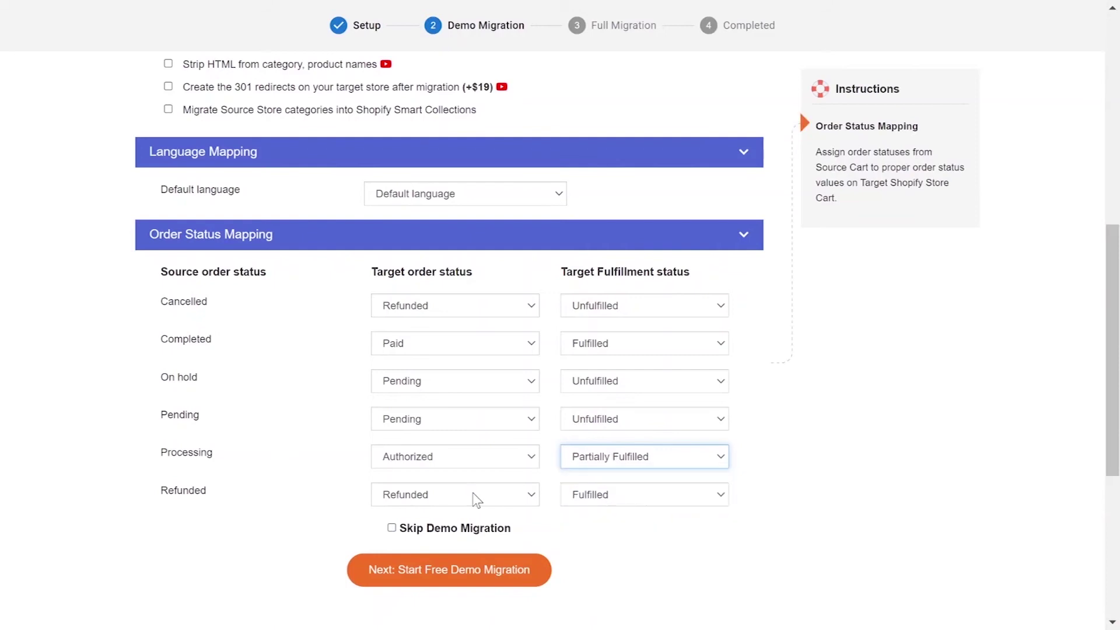
scroll(599, 551, down, 2)
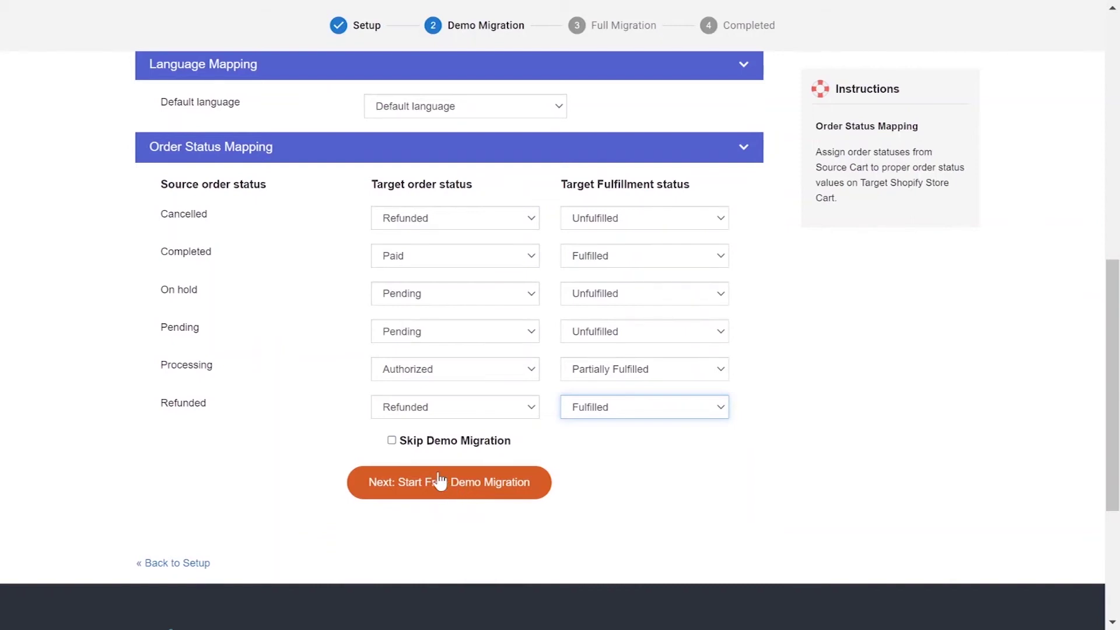
click(392, 440)
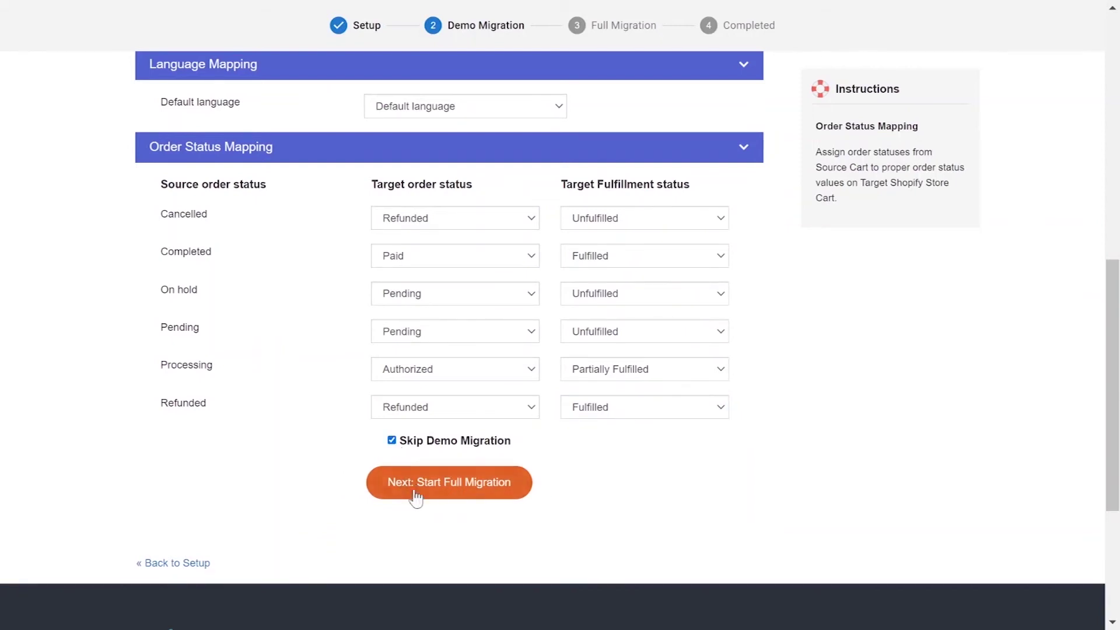
Launch the full migration and let it run to the Completed result page
click(418, 496)
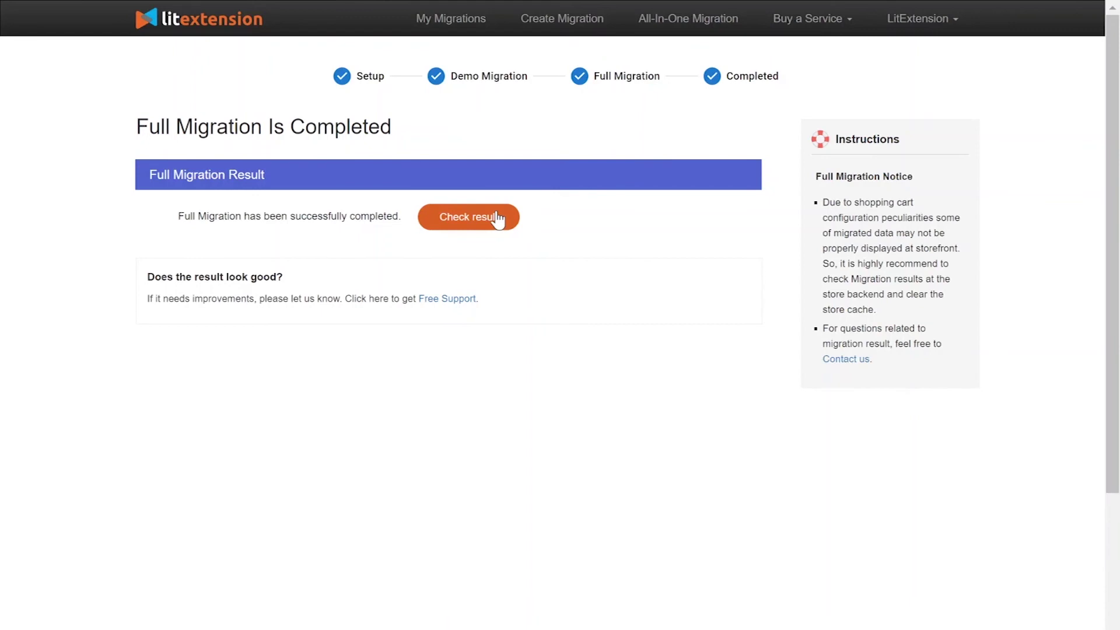
Scroll down the Contact us page to the blank support request form
scroll(1116, 425, down, 3)
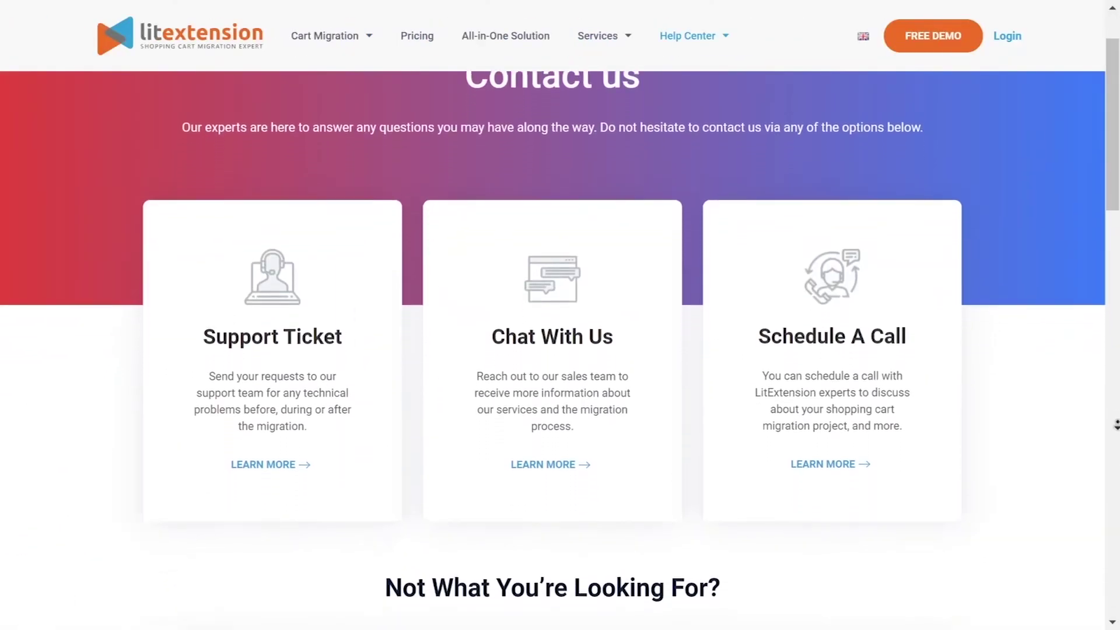
scroll(1116, 424, down, 1)
scroll(1116, 425, down, 1)
scroll(1116, 425, down, 1)
scroll(1116, 424, down, 1)
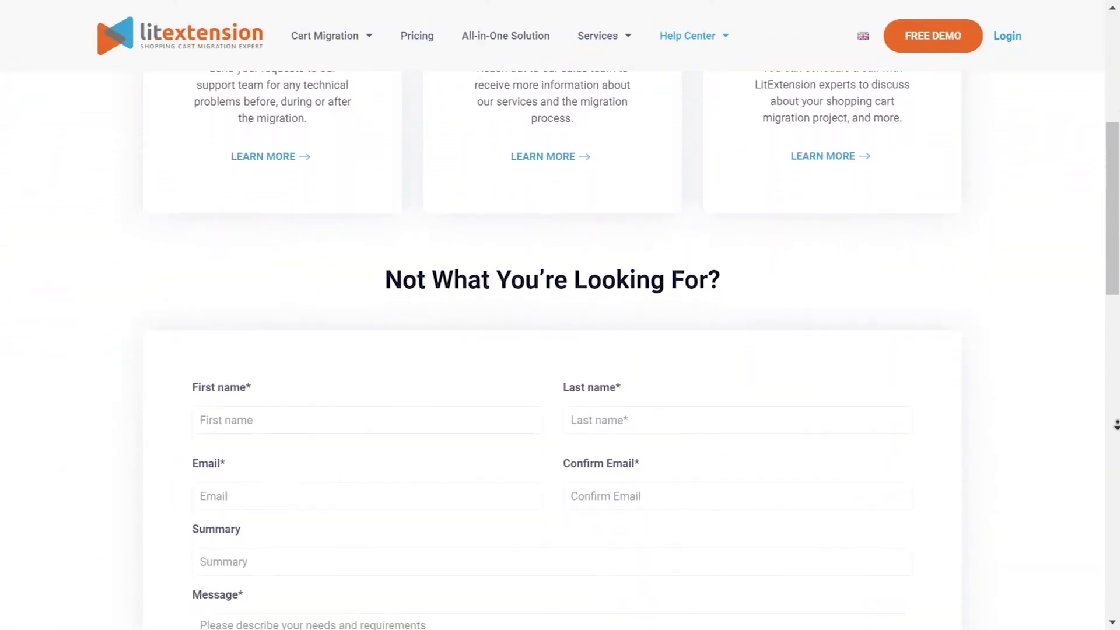
scroll(1116, 425, down, 2)
scroll(1116, 424, down, 2)
scroll(1116, 425, down, 2)
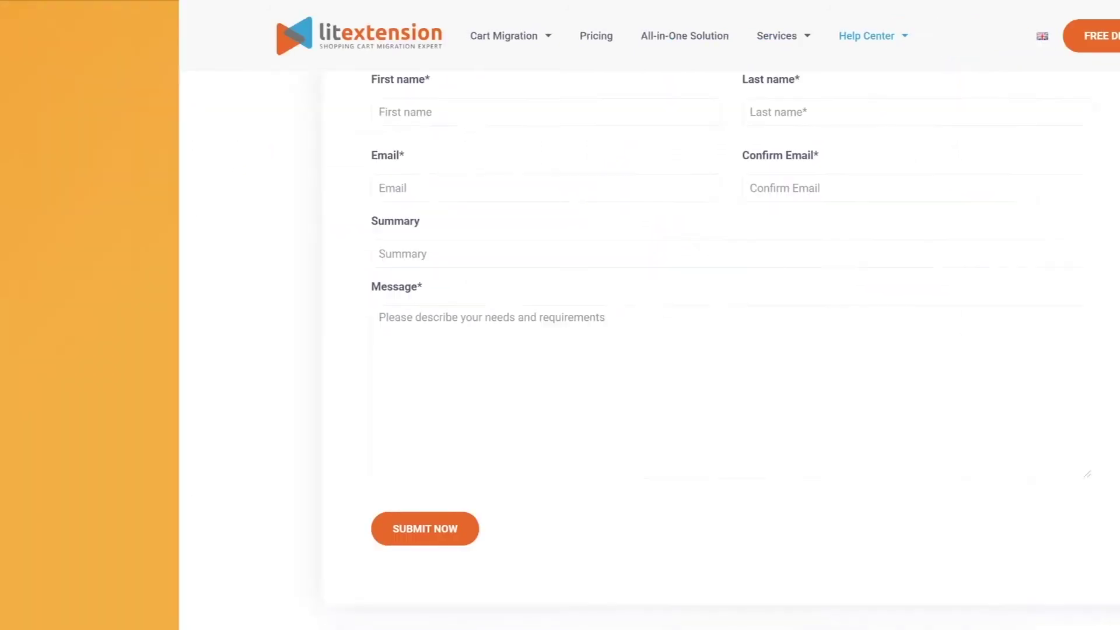